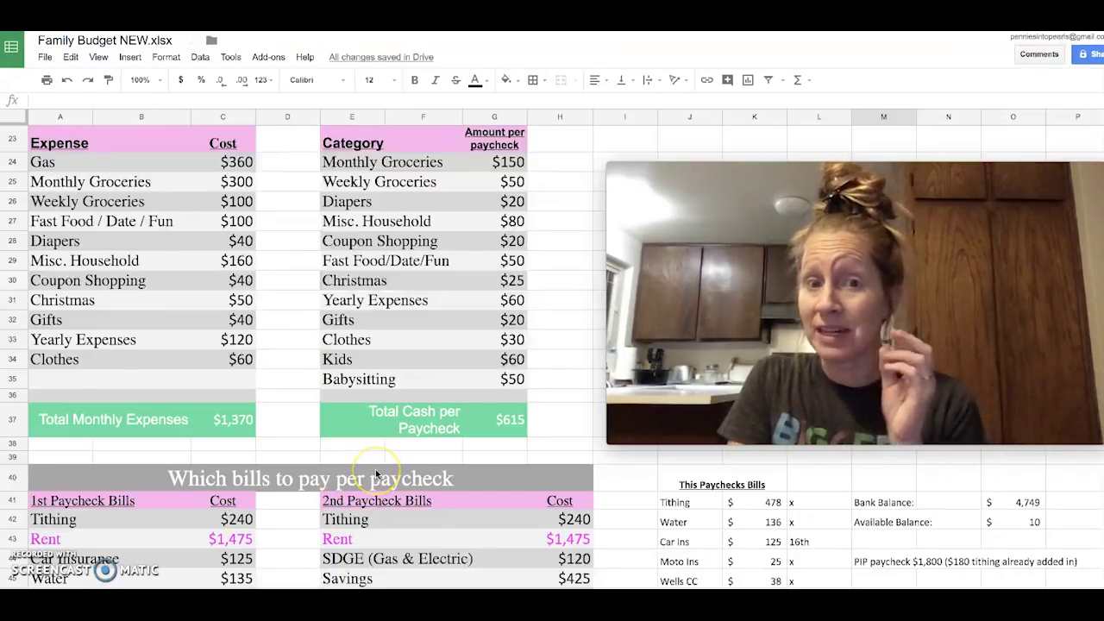
# - Examine the cash envelope amounts, additional monthly expenses, and the bills assigned to each paycheck on the budget sheet
pyautogui.scroll(-1, 375, 469)
pyautogui.scroll(-1, 375, 474)
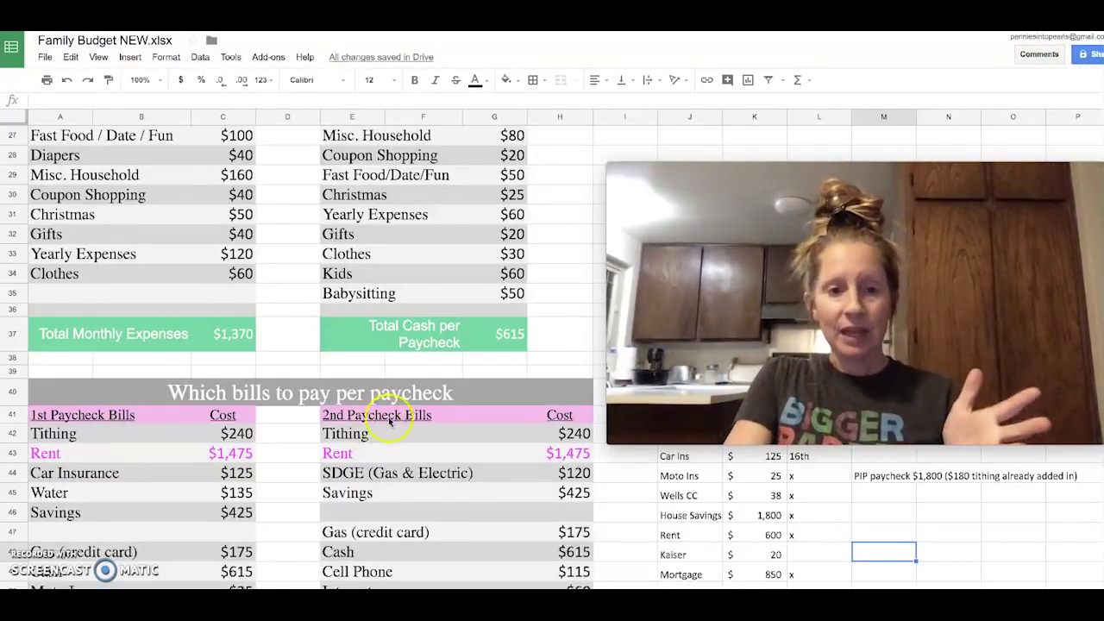
pyautogui.scroll(-3, 345, 362)
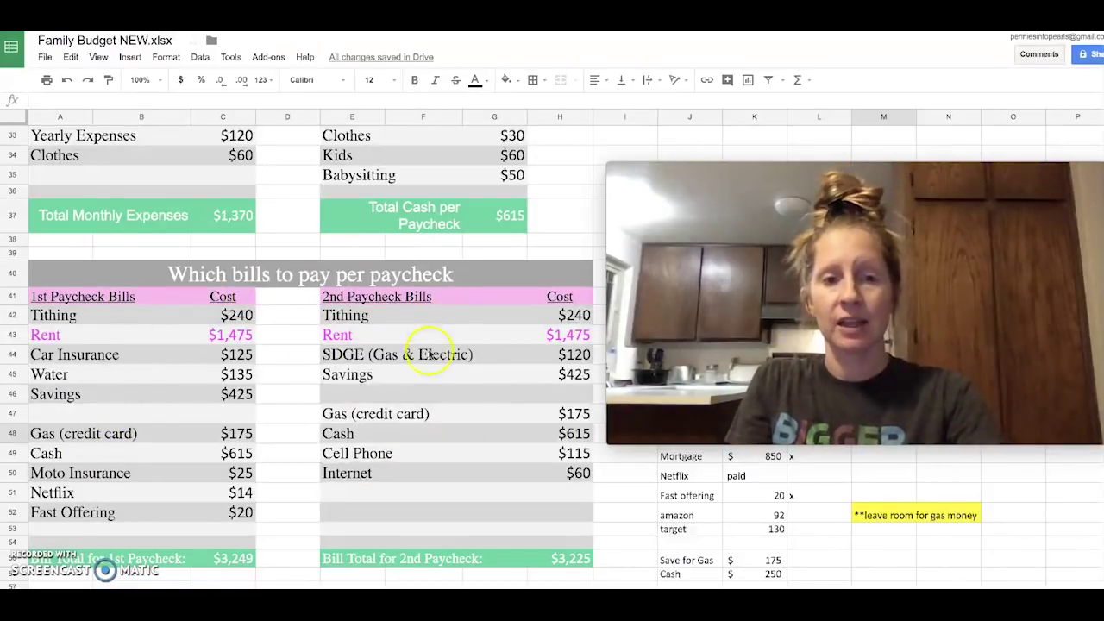
pyautogui.scroll(4, 295, 231)
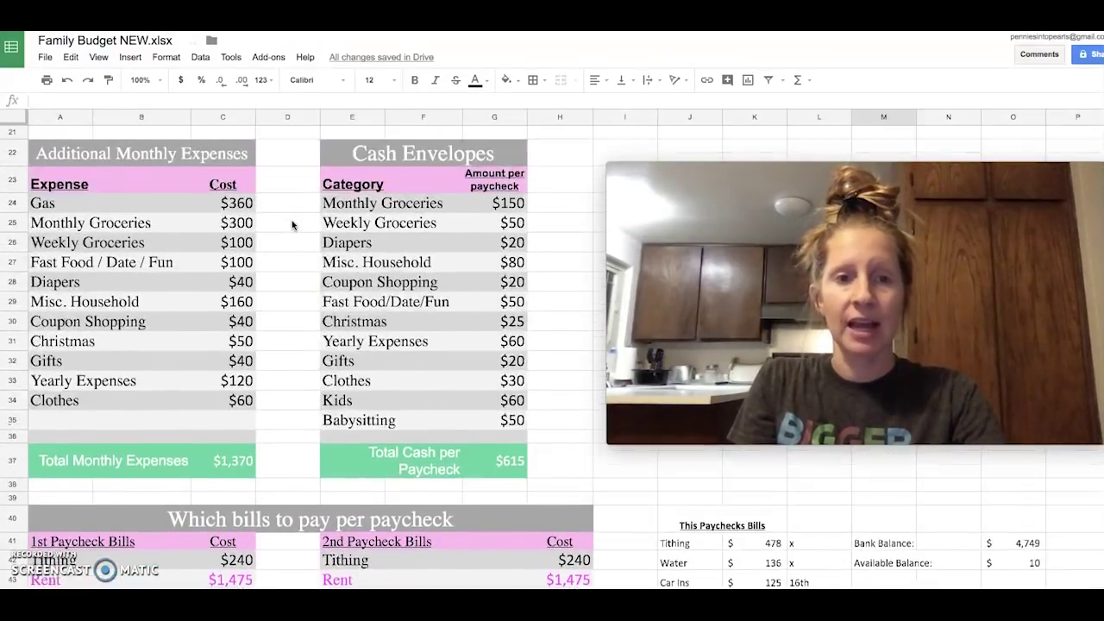
pyautogui.scroll(1, 292, 226)
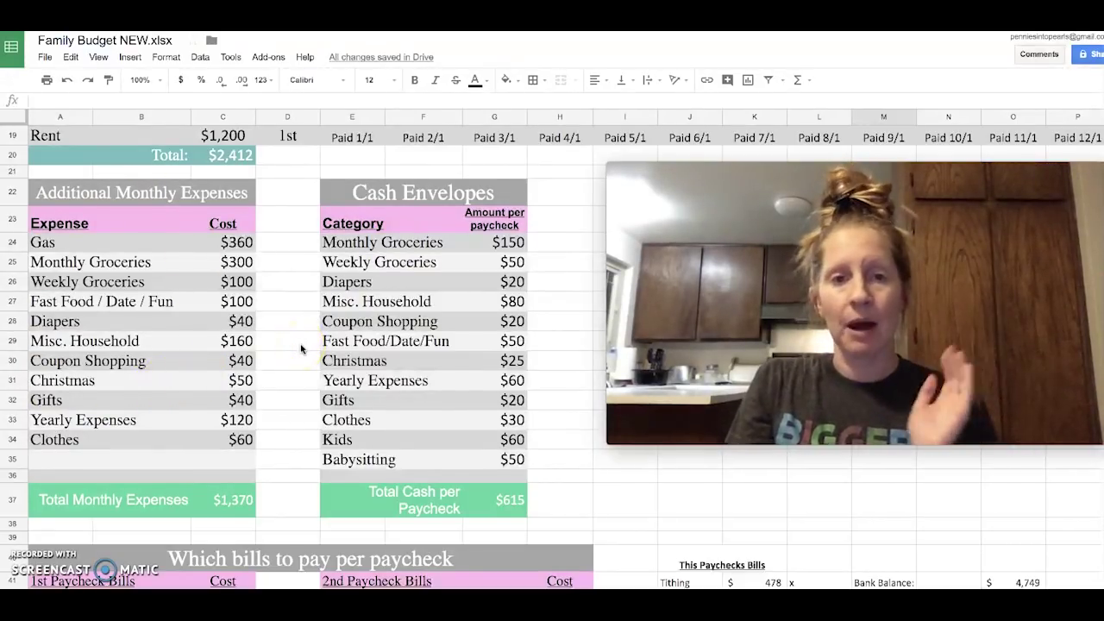
pyautogui.scroll(-6, 301, 348)
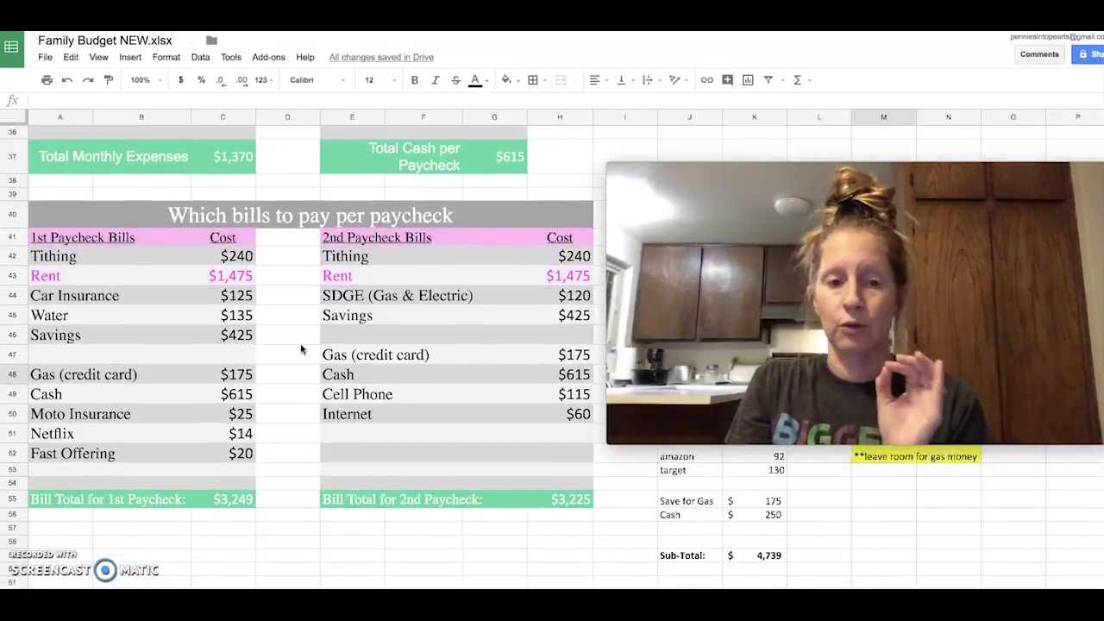
pyautogui.scroll(-1, 301, 349)
pyautogui.scroll(1, 301, 349)
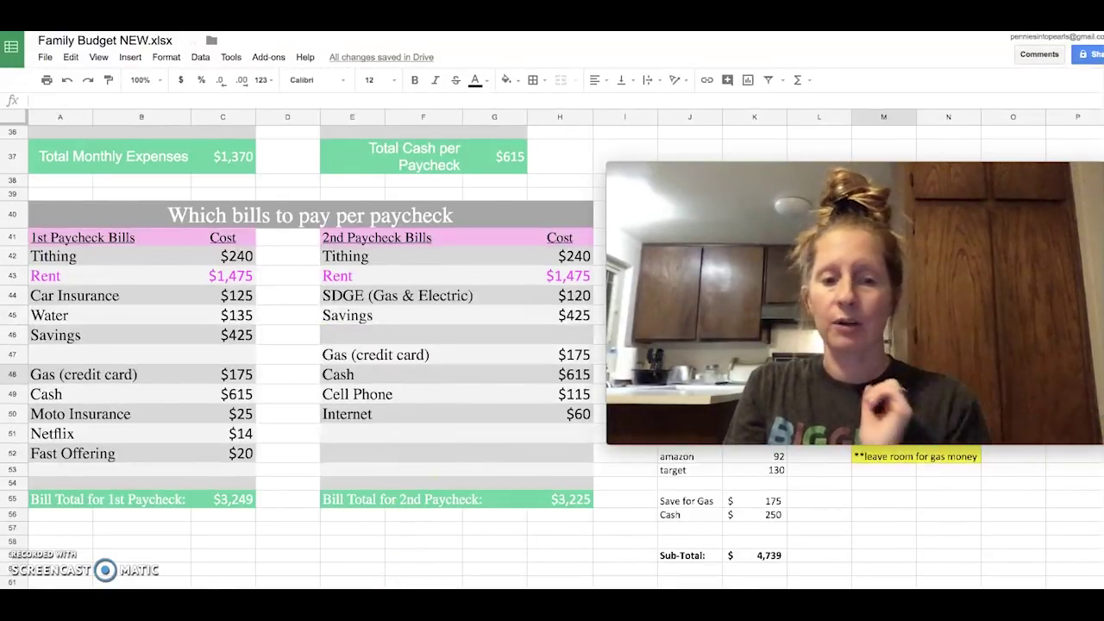
# - Open the Savings sheet and highlight the two 12/1/17 entries in the savings deposits list
pyautogui.hotkey('ctrl', 'shift', 'pagedown')
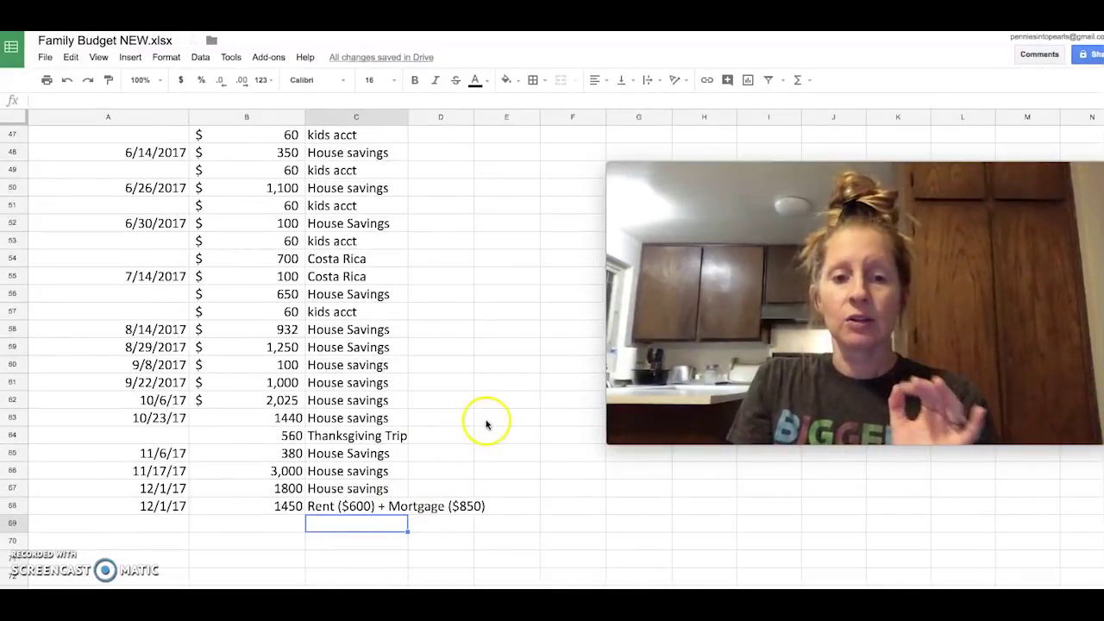
pyautogui.scroll(-1, 486, 422)
pyautogui.moveTo(134, 476); pyautogui.dragTo(354, 500)
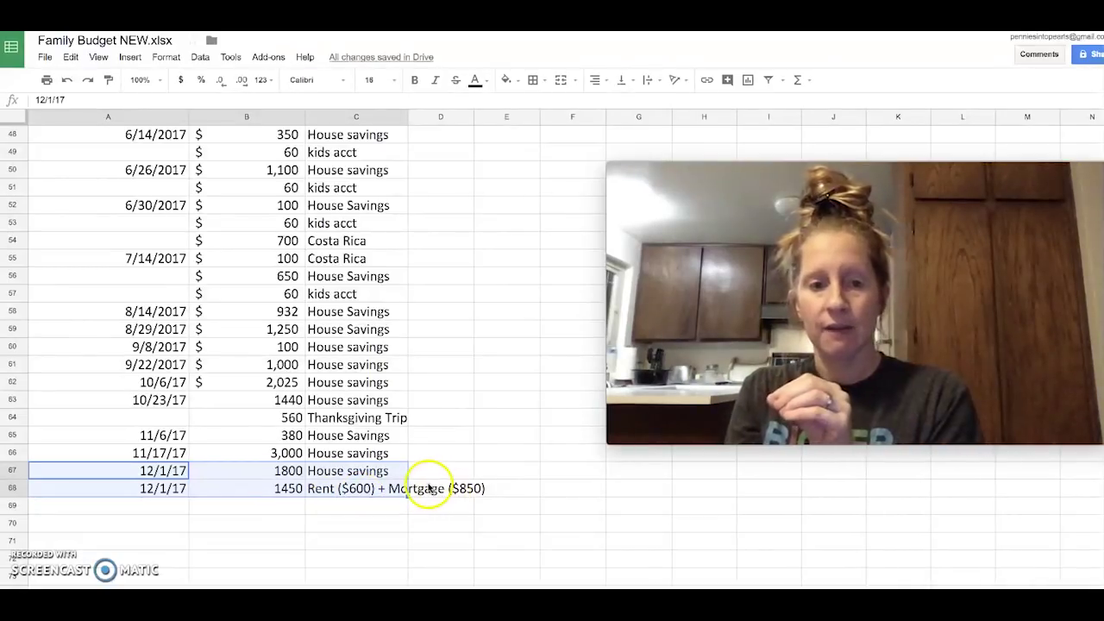
# - Review the house savings total, its balance and goal, the Rent/Mortgage balance, and the Emergency House Savings and Emergency rows
pyautogui.scroll(2, 434, 426)
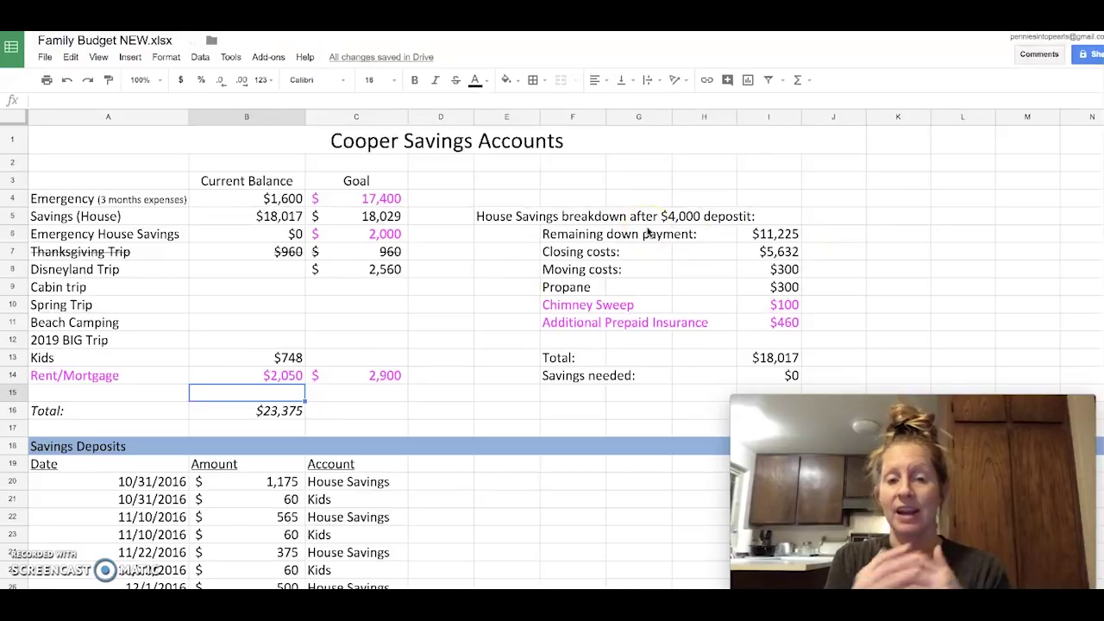
pyautogui.click(775, 357)
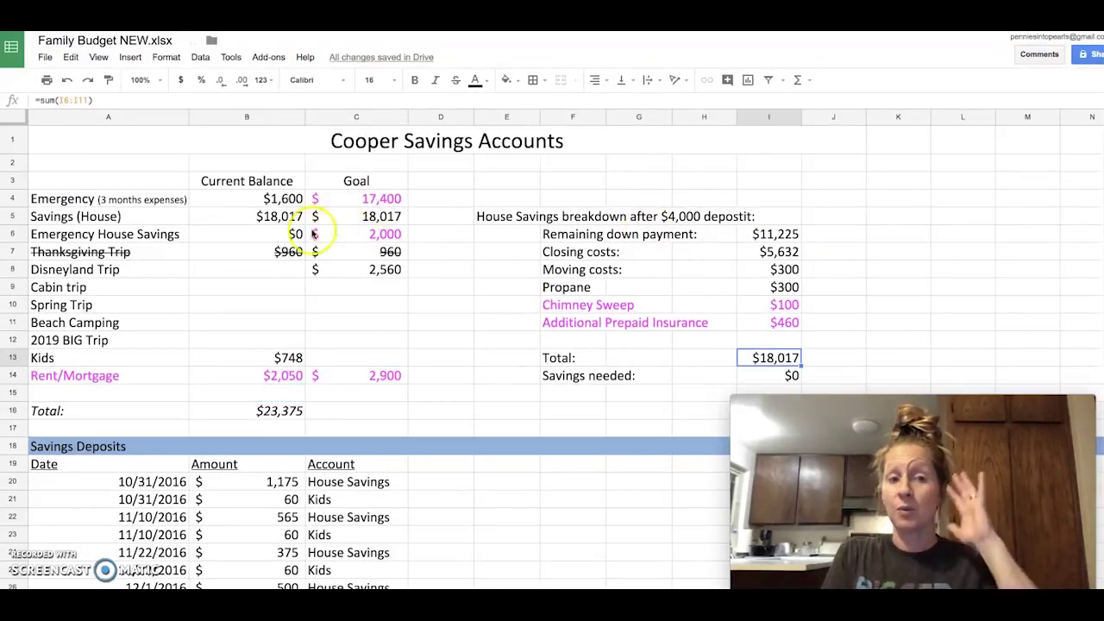
pyautogui.click(244, 219)
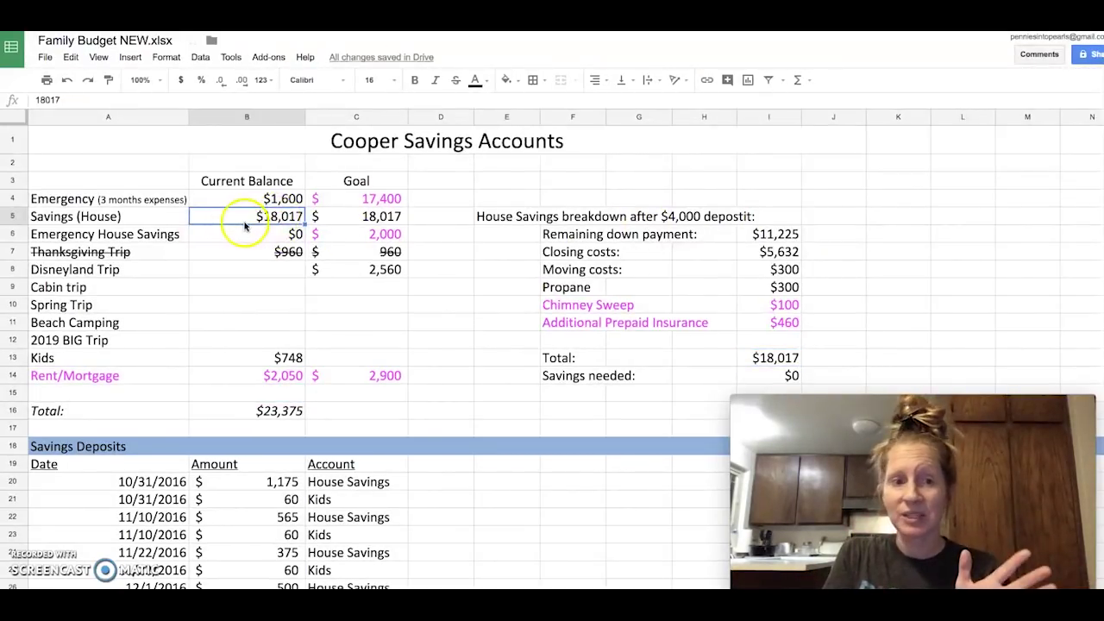
pyautogui.click(401, 218)
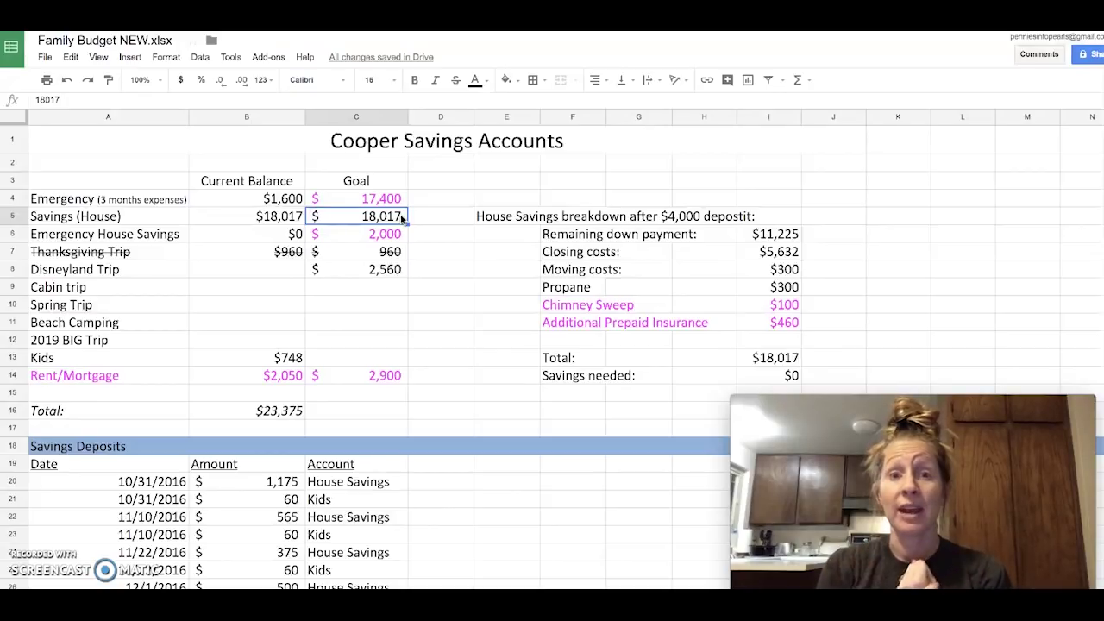
pyautogui.click(292, 377)
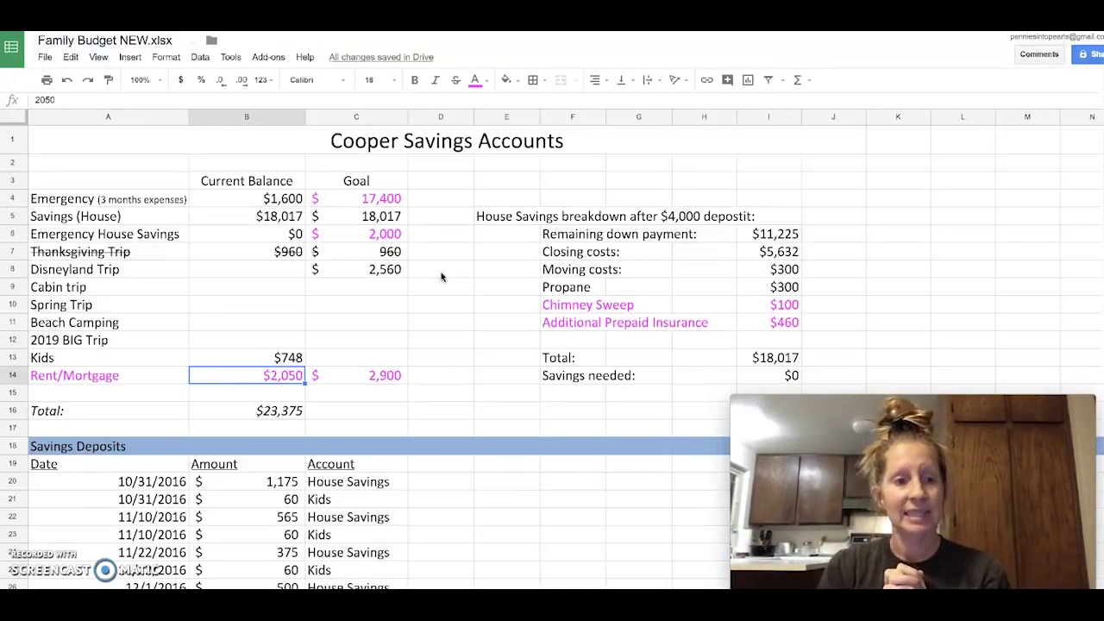
pyautogui.click(113, 234)
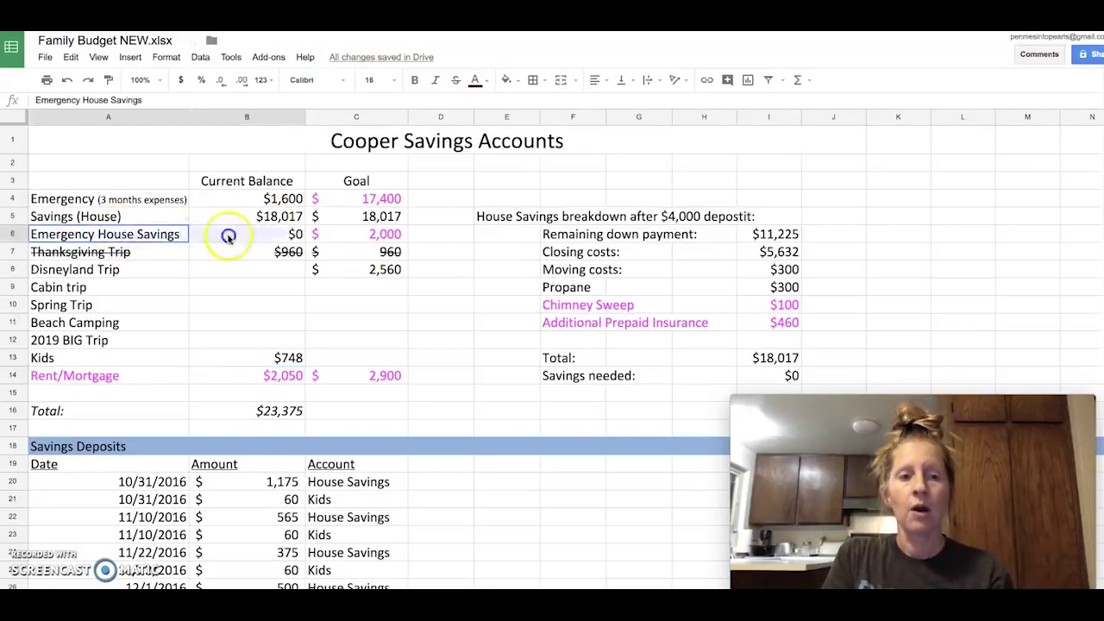
pyautogui.keyDown('shift'); pyautogui.click(375, 240); pyautogui.keyUp('shift')
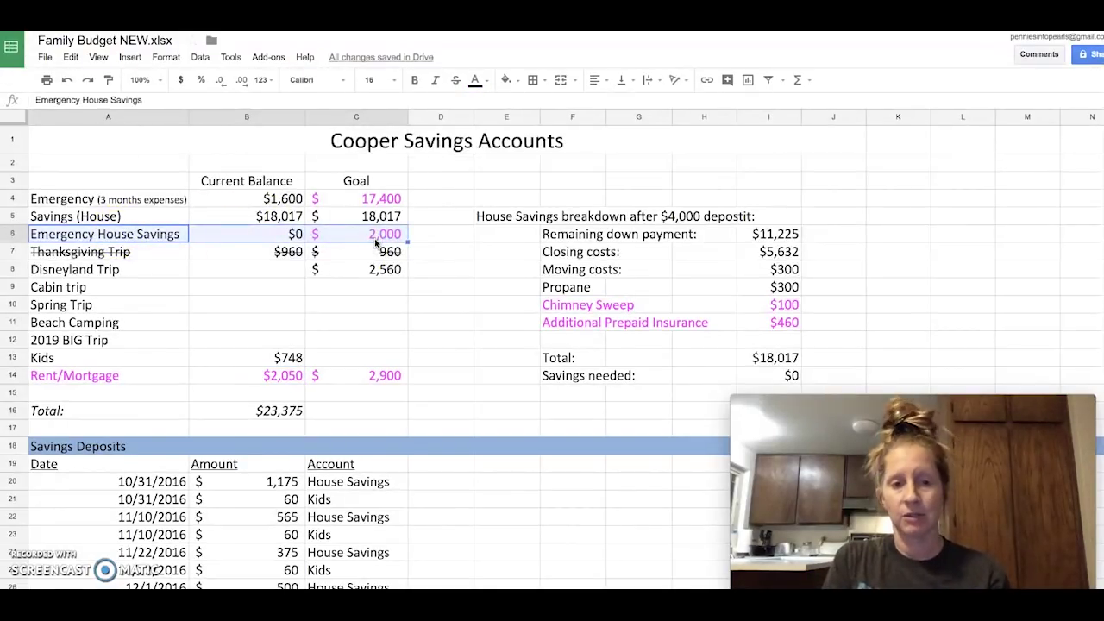
pyautogui.click(95, 203)
pyautogui.keyDown('shift'); pyautogui.click(359, 202); pyautogui.keyUp('shift')
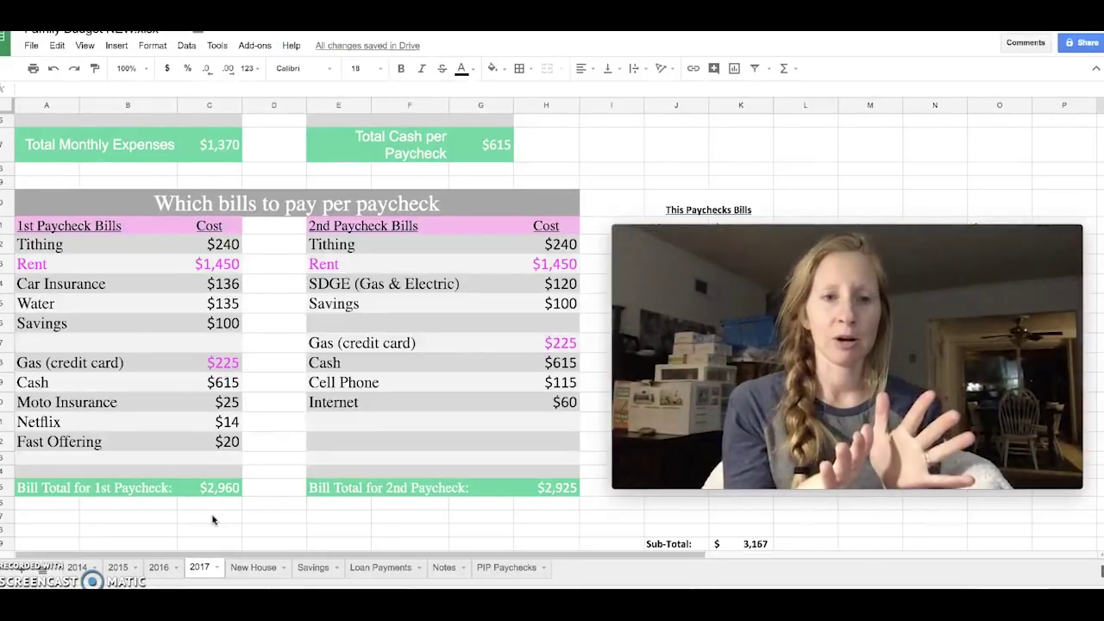
# - Switch from the 2017 budget to the Savings sheet and compare the remaining cash to close with the Savings (House) goal
pyautogui.scroll(1, 213, 519)
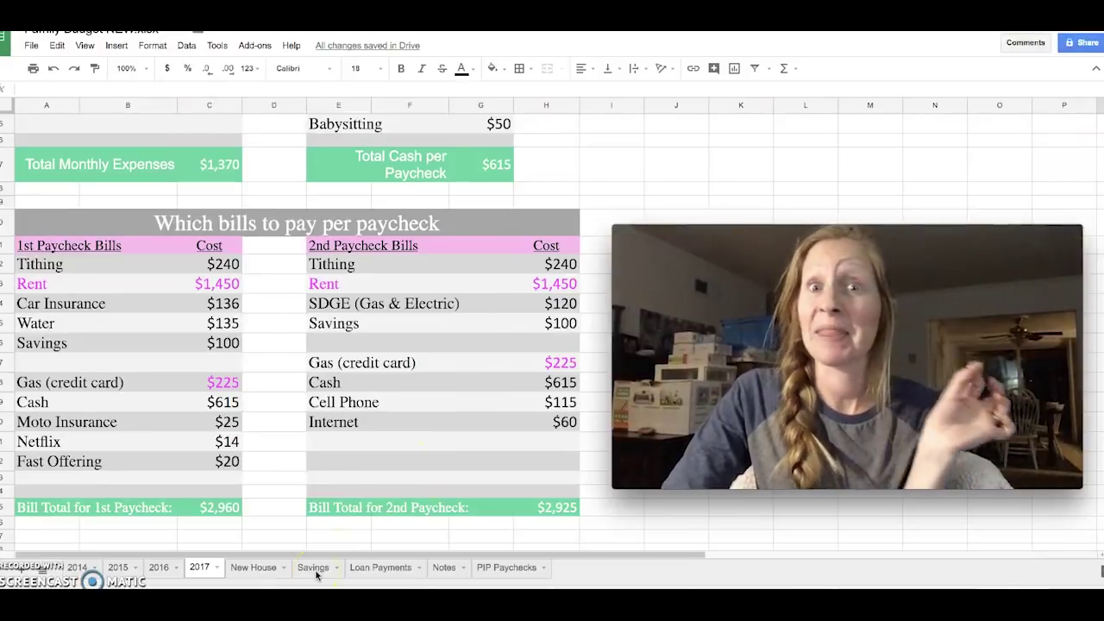
pyautogui.click(314, 568)
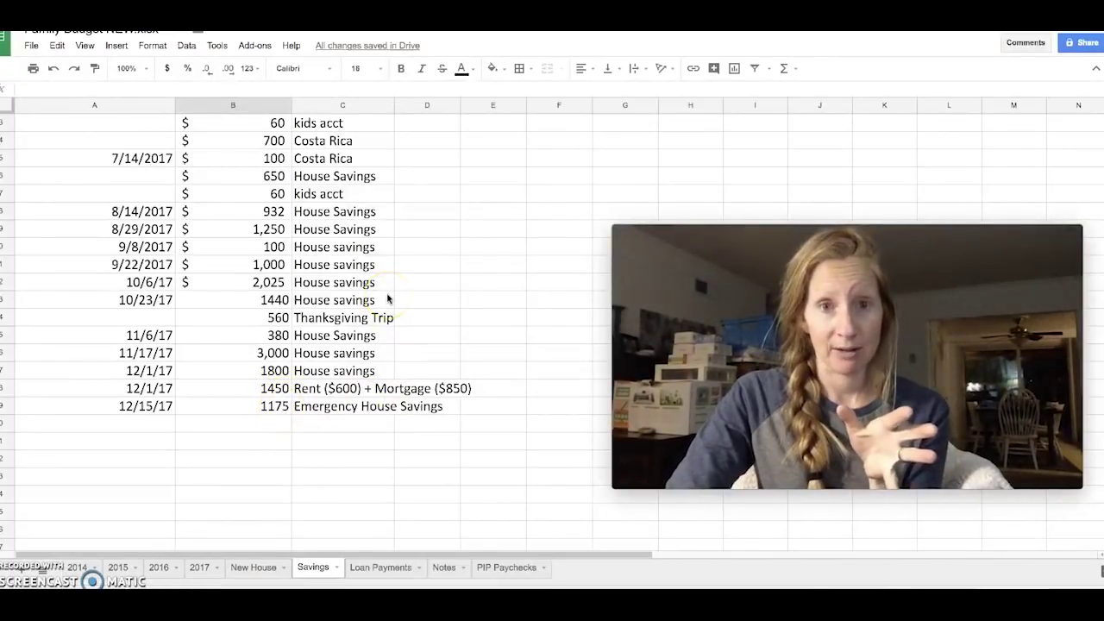
pyautogui.scroll(20, 387, 298)
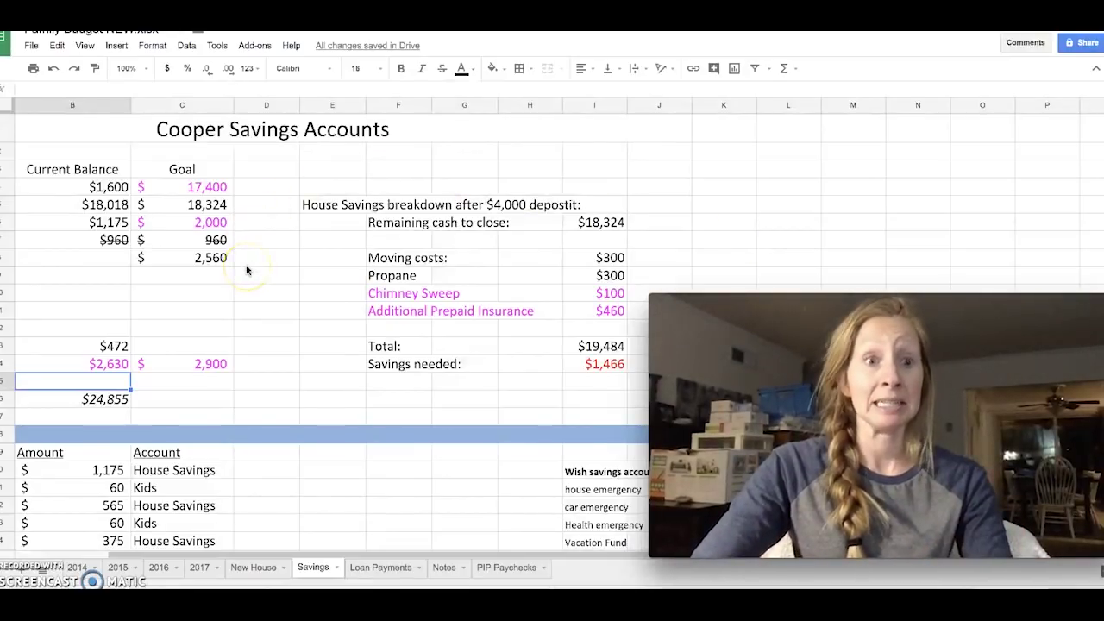
pyautogui.hscroll(-3, 513, 419)
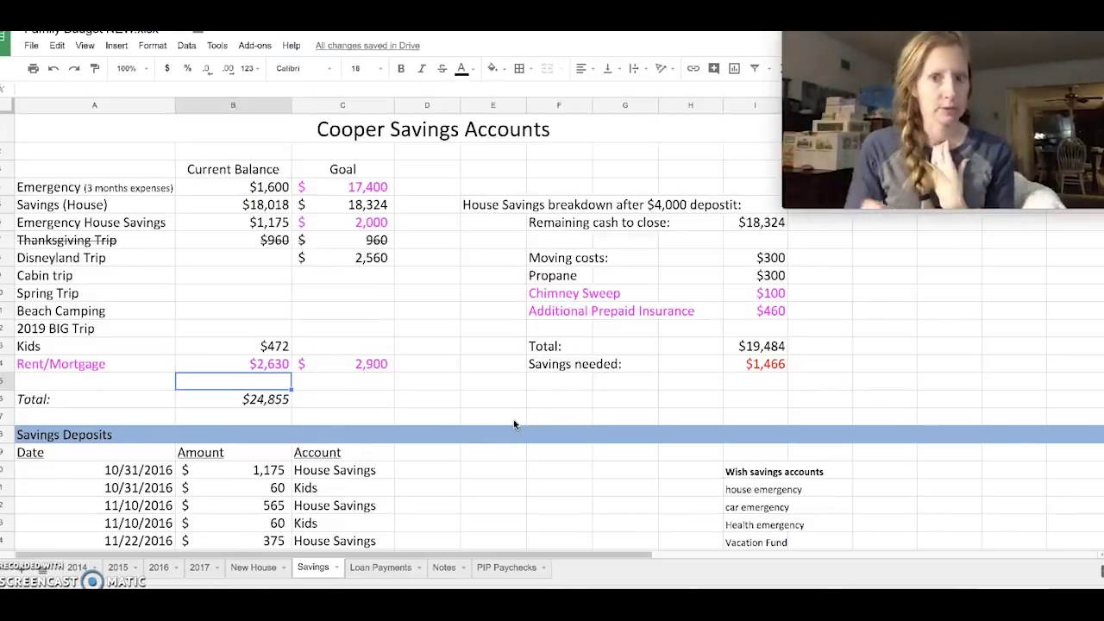
pyautogui.click(772, 222)
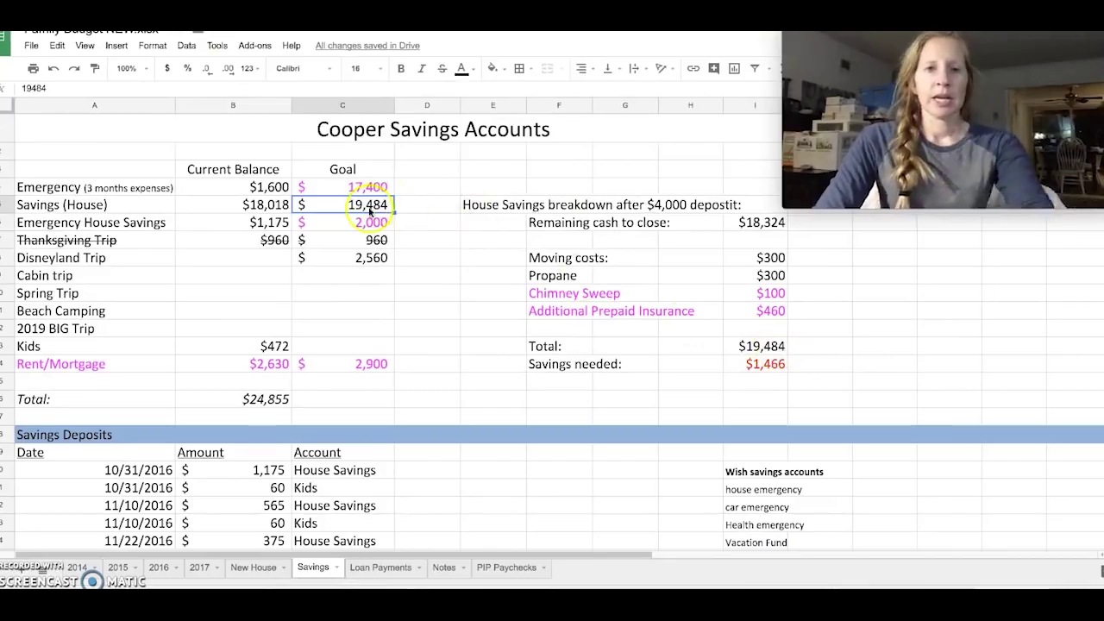
pyautogui.click(378, 207)
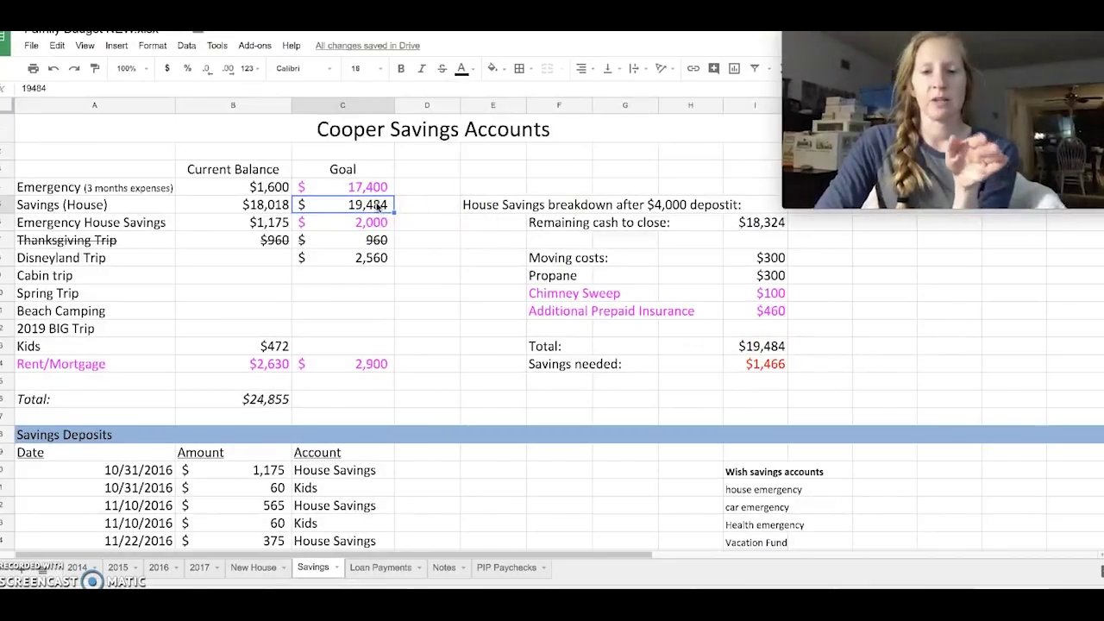
# - Go through the remaining cash to close, moving costs, propane, and chimney sweep amounts in the house savings breakdown
pyautogui.click(755, 222)
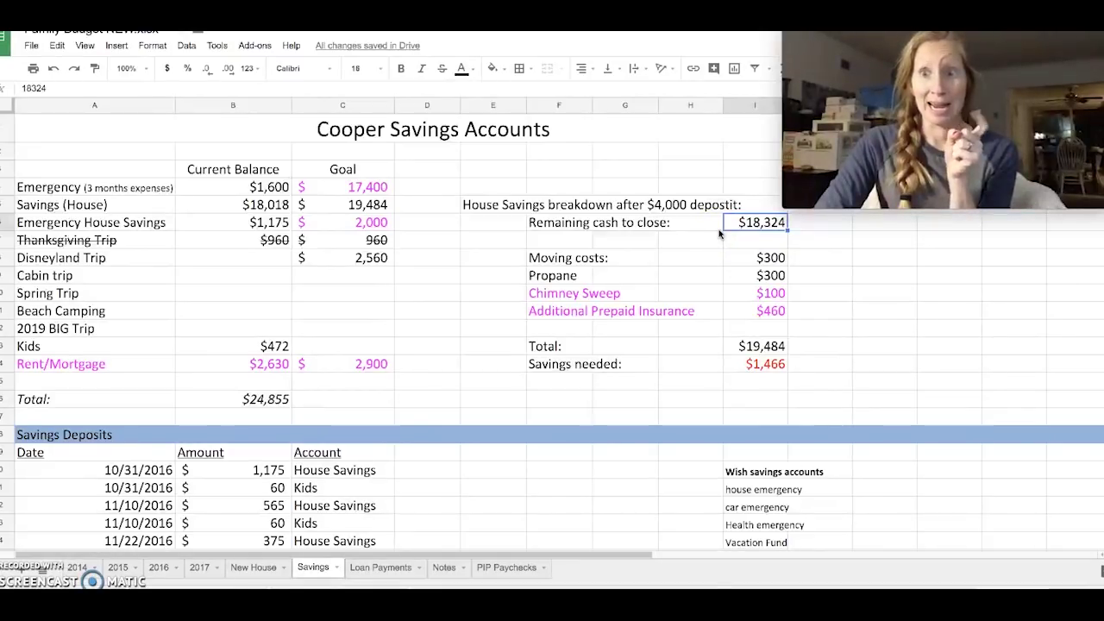
pyautogui.click(770, 256)
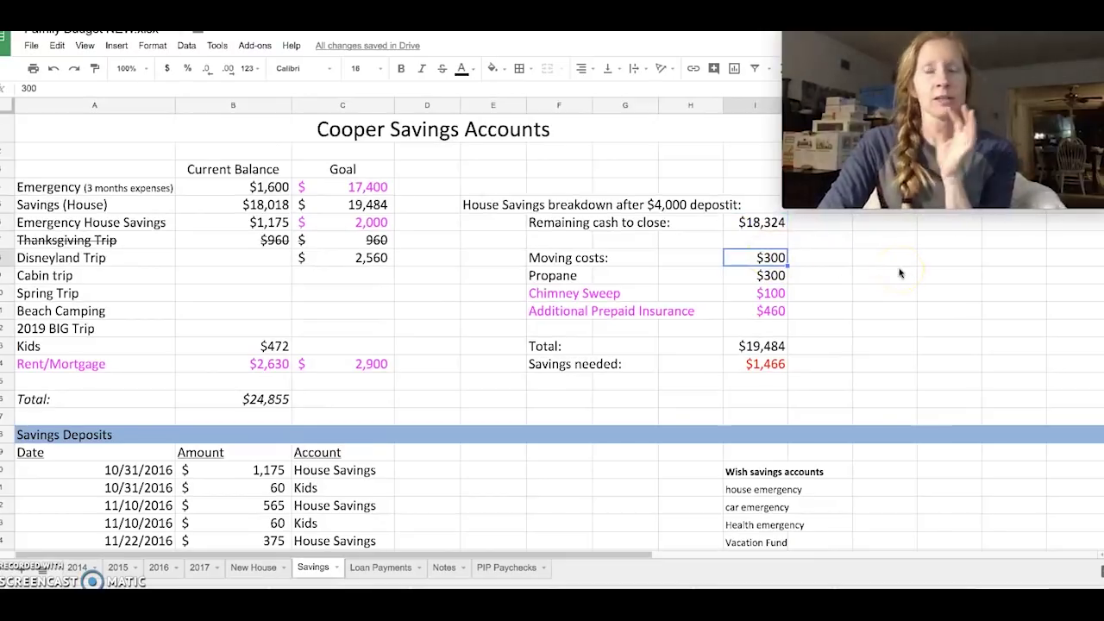
pyautogui.press('Down')
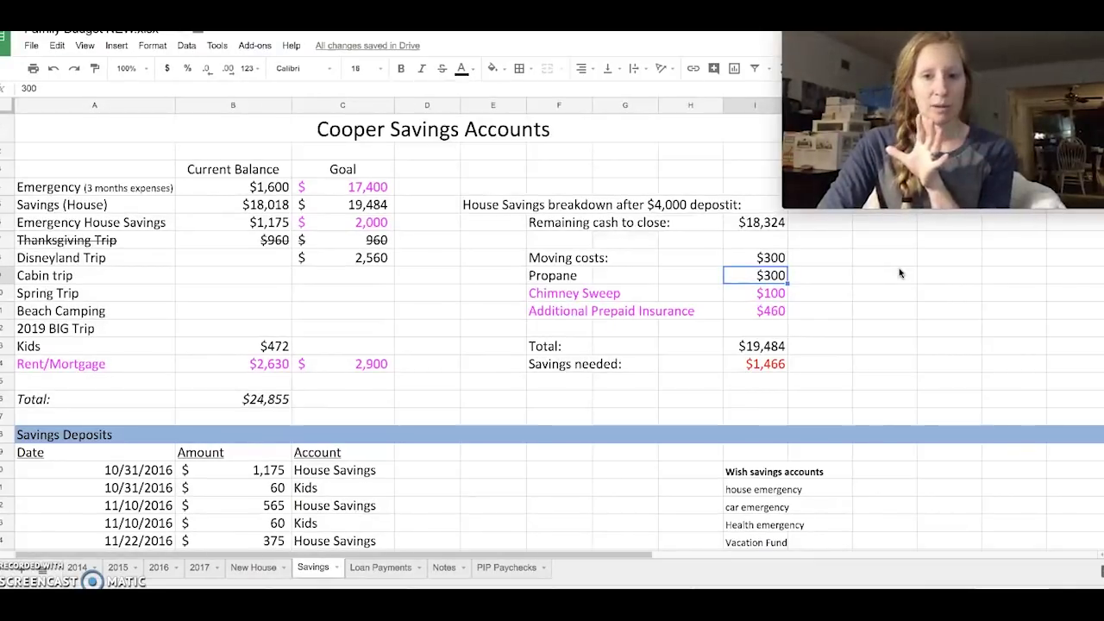
pyautogui.press('Down')
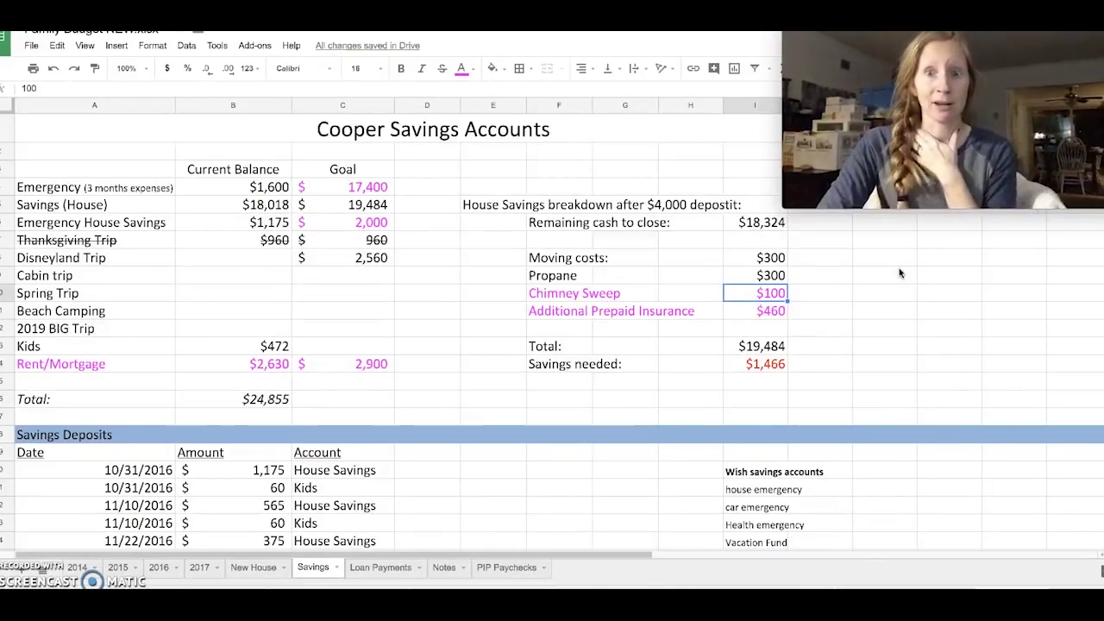
# - Clear the Additional Prepaid Insurance label and its amount from the house savings breakdown
pyautogui.press('Down')
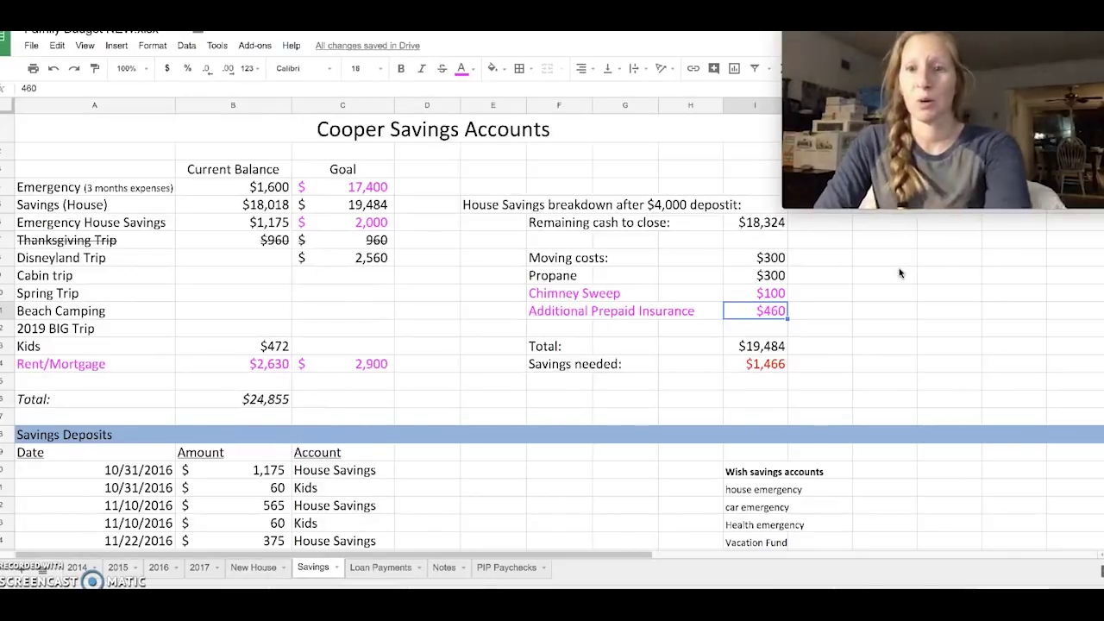
pyautogui.press('Delete')
pyautogui.press('Left')
pyautogui.press('Left')
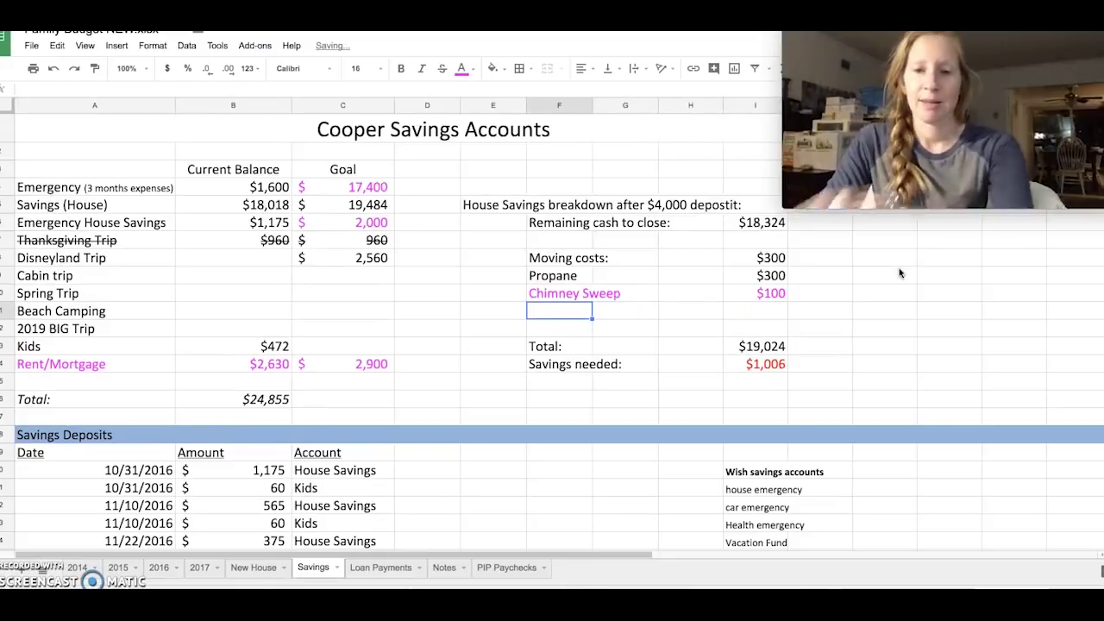
pyautogui.press('Left')
pyautogui.press('Left')
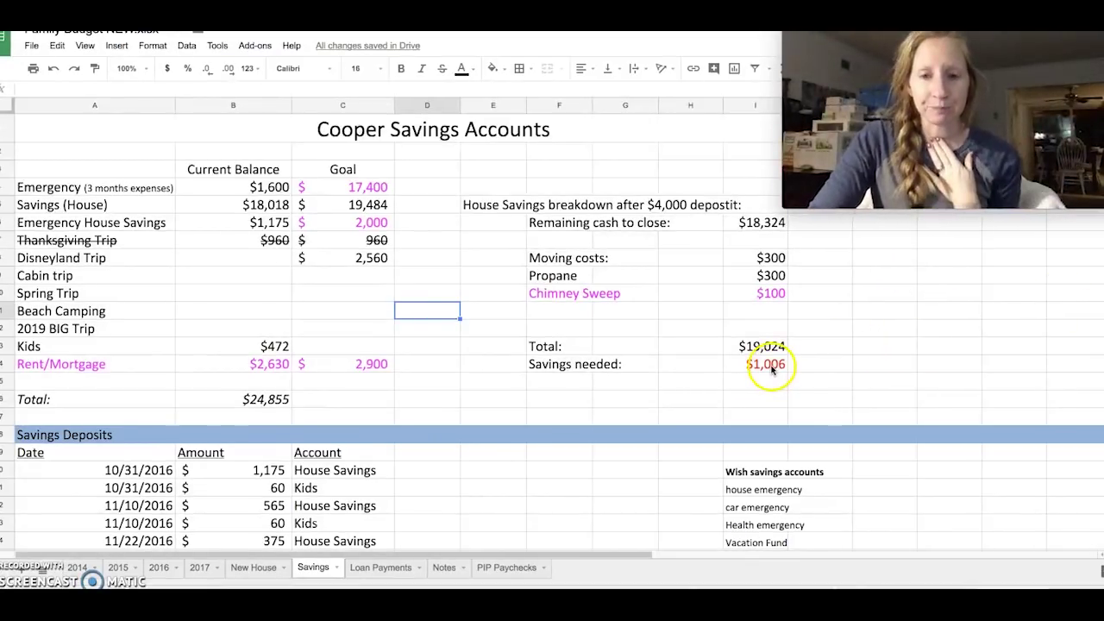
# - Set the Savings (House) goal to 19024 and link it to the breakdown total with the formula =I13
pyautogui.click(785, 346)
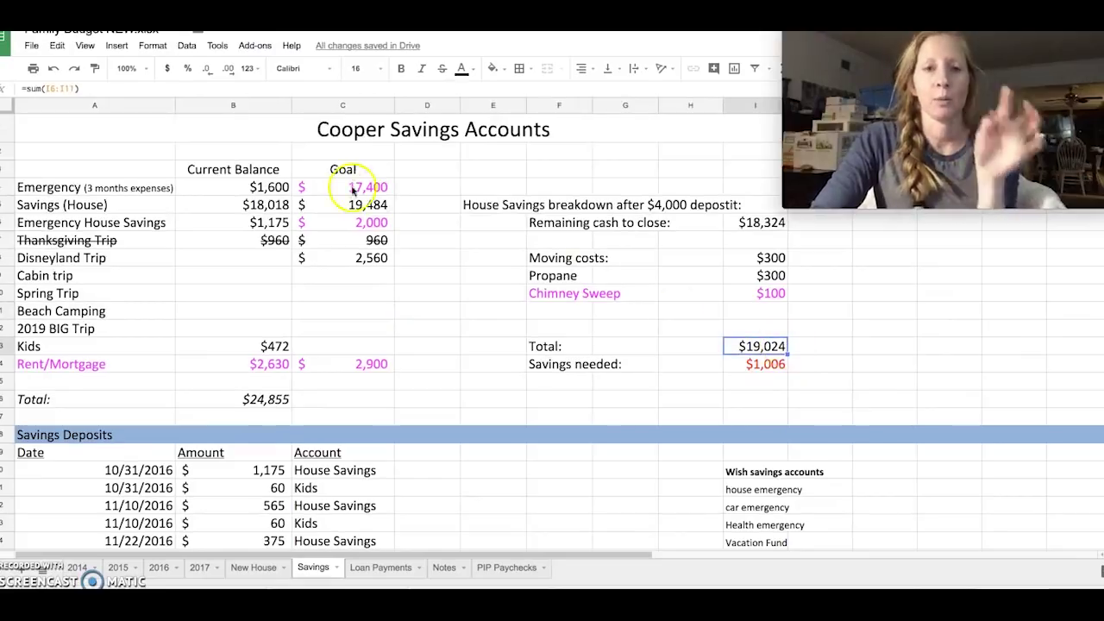
pyautogui.click(368, 204)
pyautogui.write('19024')
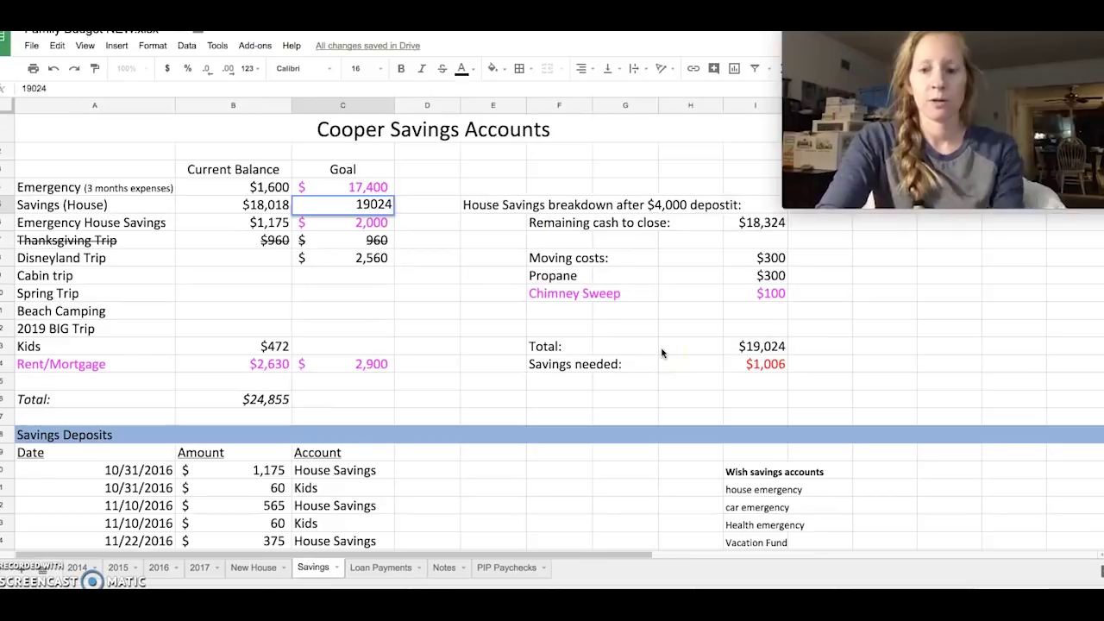
pyautogui.click(364, 205)
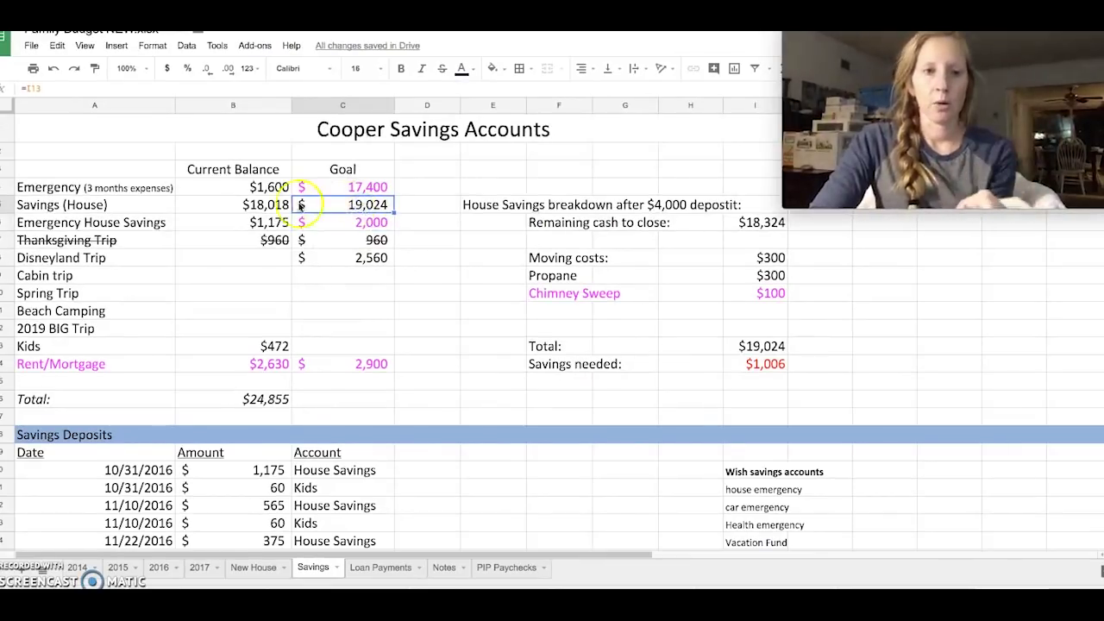
# - Check the Savings (House) balance, savings needed, Emergency House Savings balance, Emergency balance and goal, and Rent/Mortgage balance
pyautogui.click(272, 204)
pyautogui.click(782, 367)
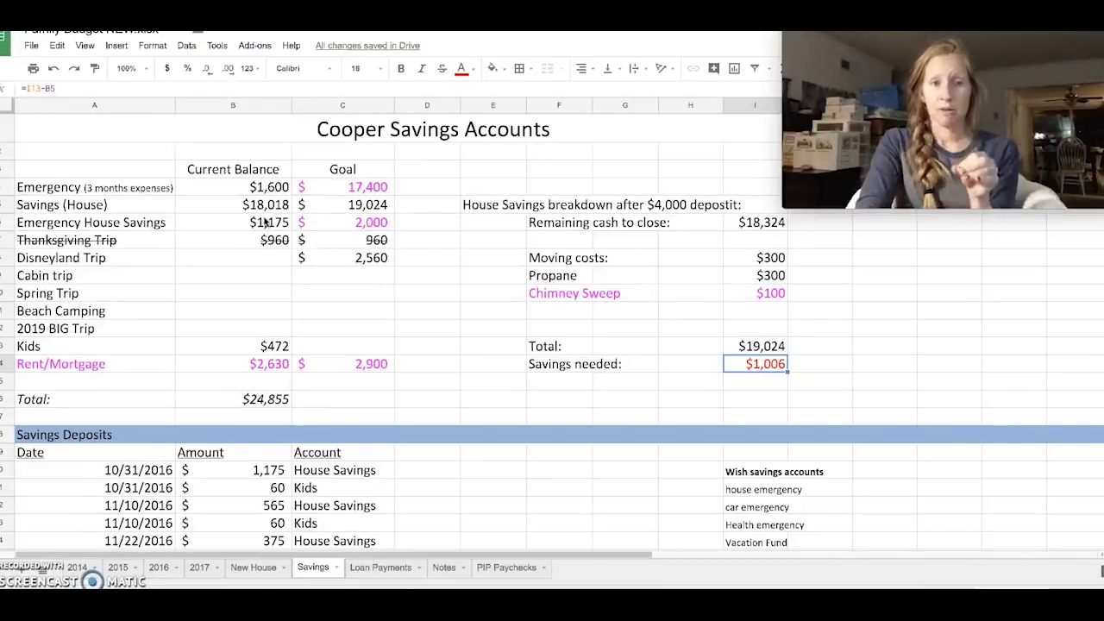
pyautogui.click(266, 223)
pyautogui.click(273, 187)
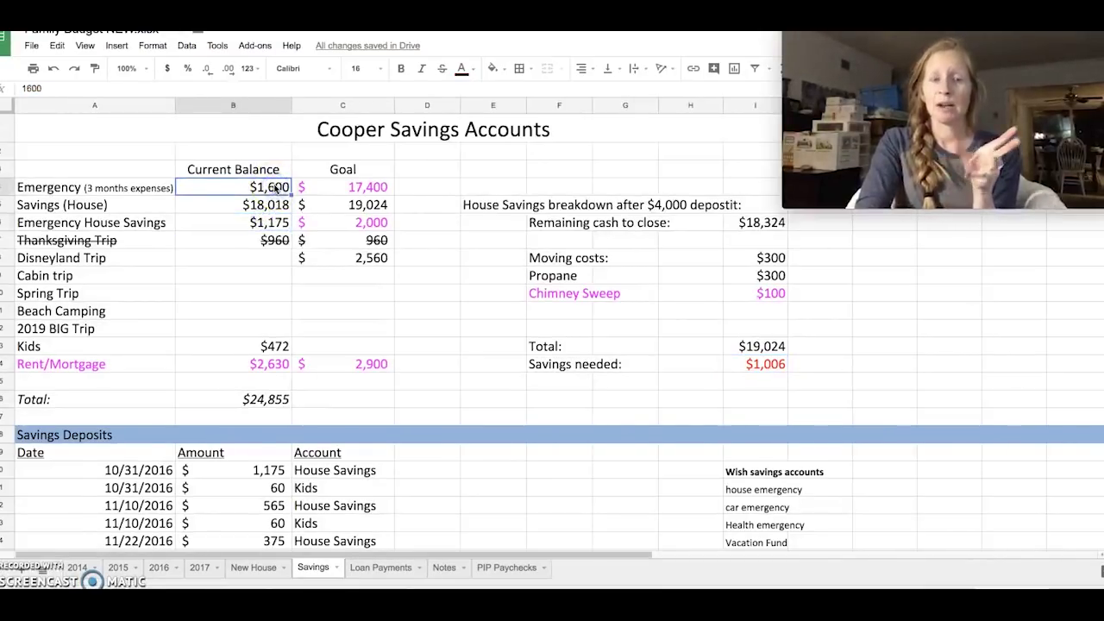
pyautogui.click(354, 188)
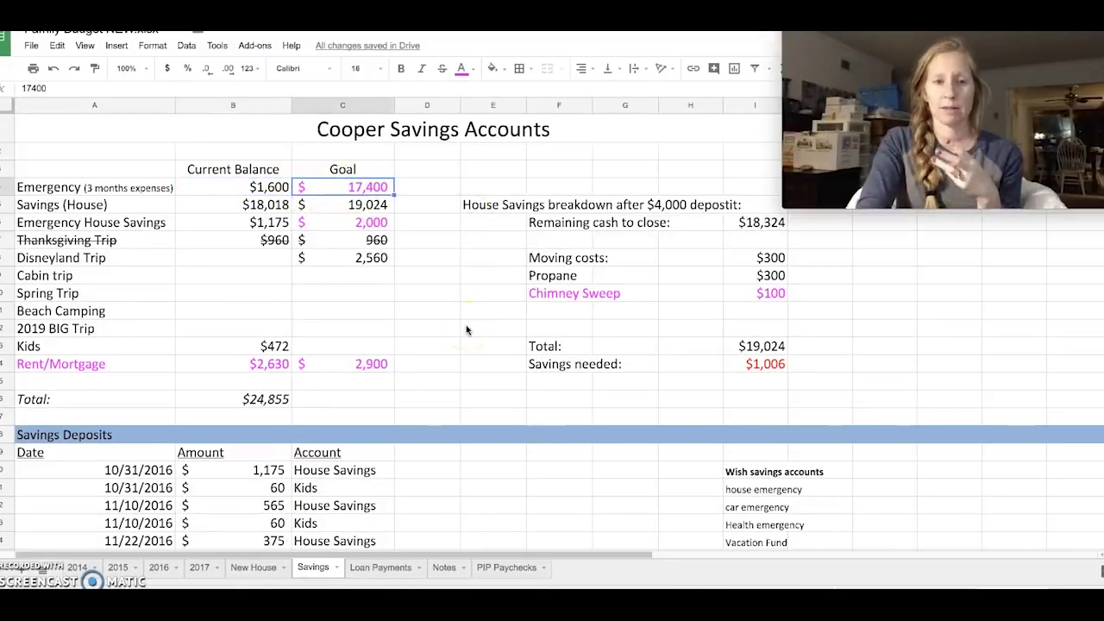
pyautogui.click(269, 365)
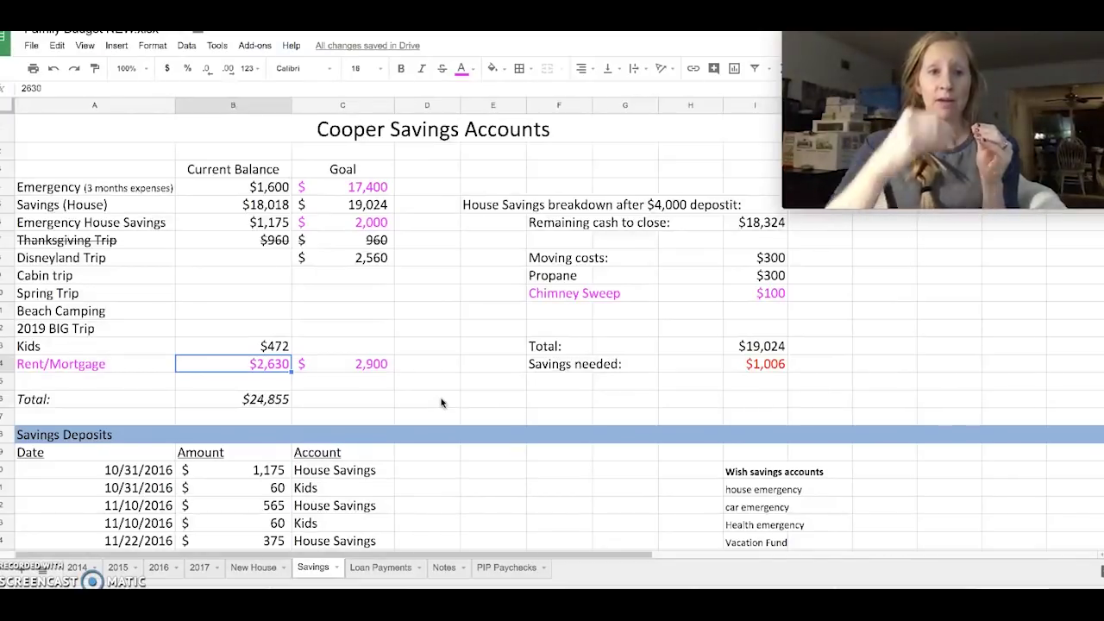
pyautogui.click(272, 224)
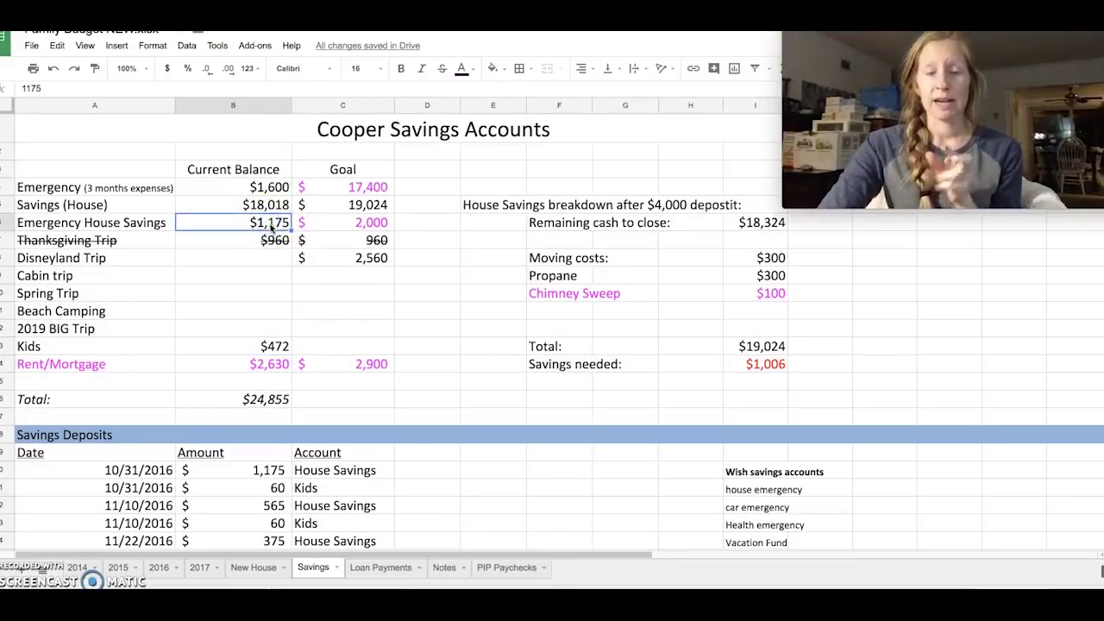